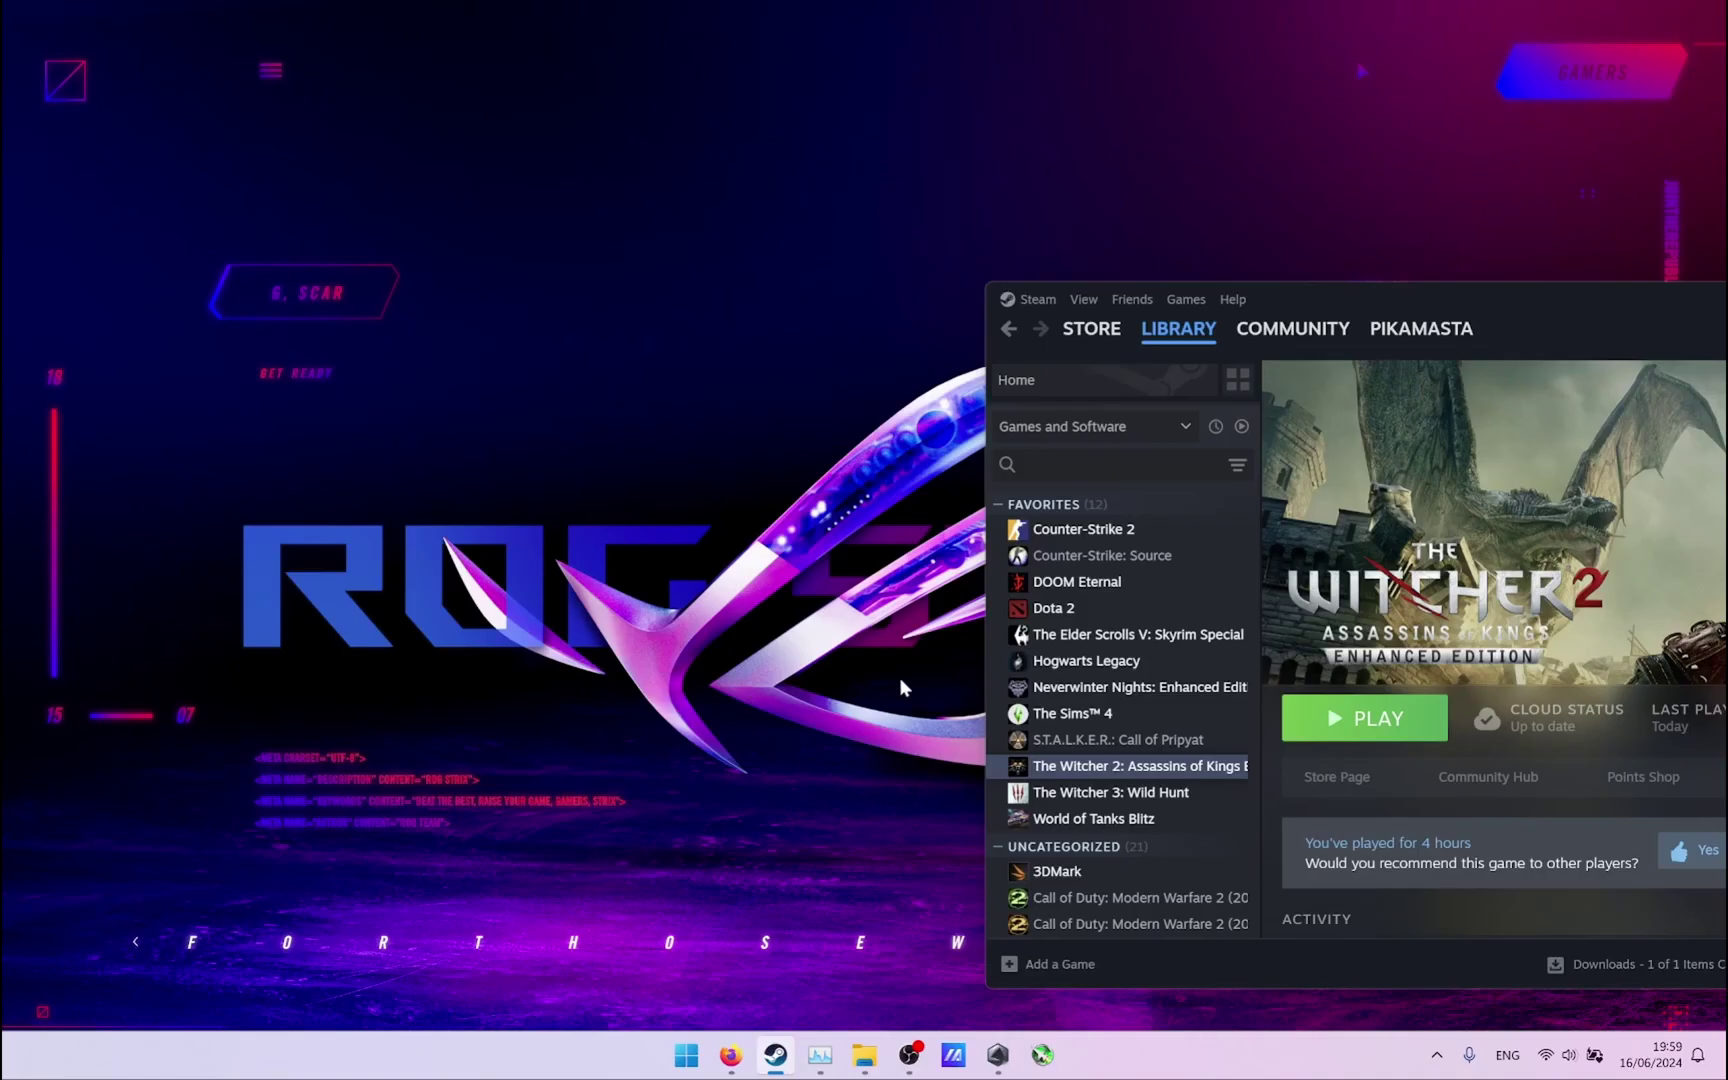
# Start The Witcher 2 from its launcher, then stop the running game from Steam.
pyautogui.click(1377, 718)
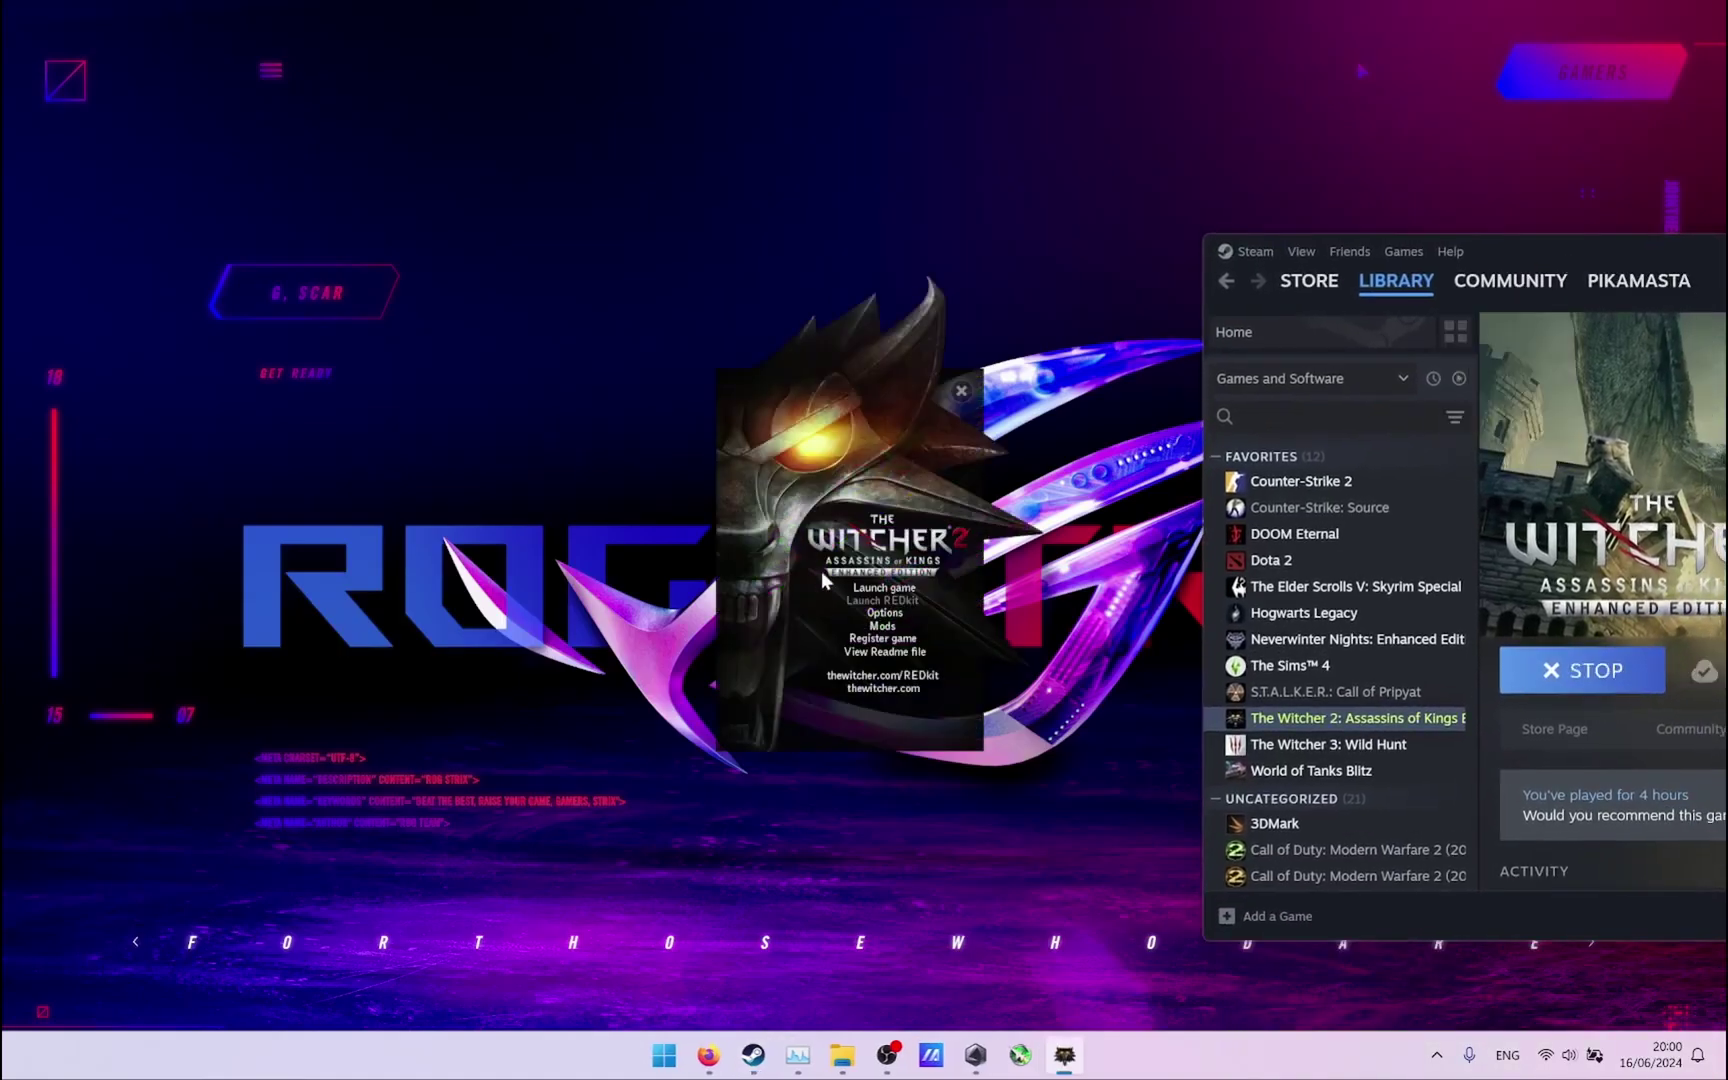
pyautogui.click(880, 589)
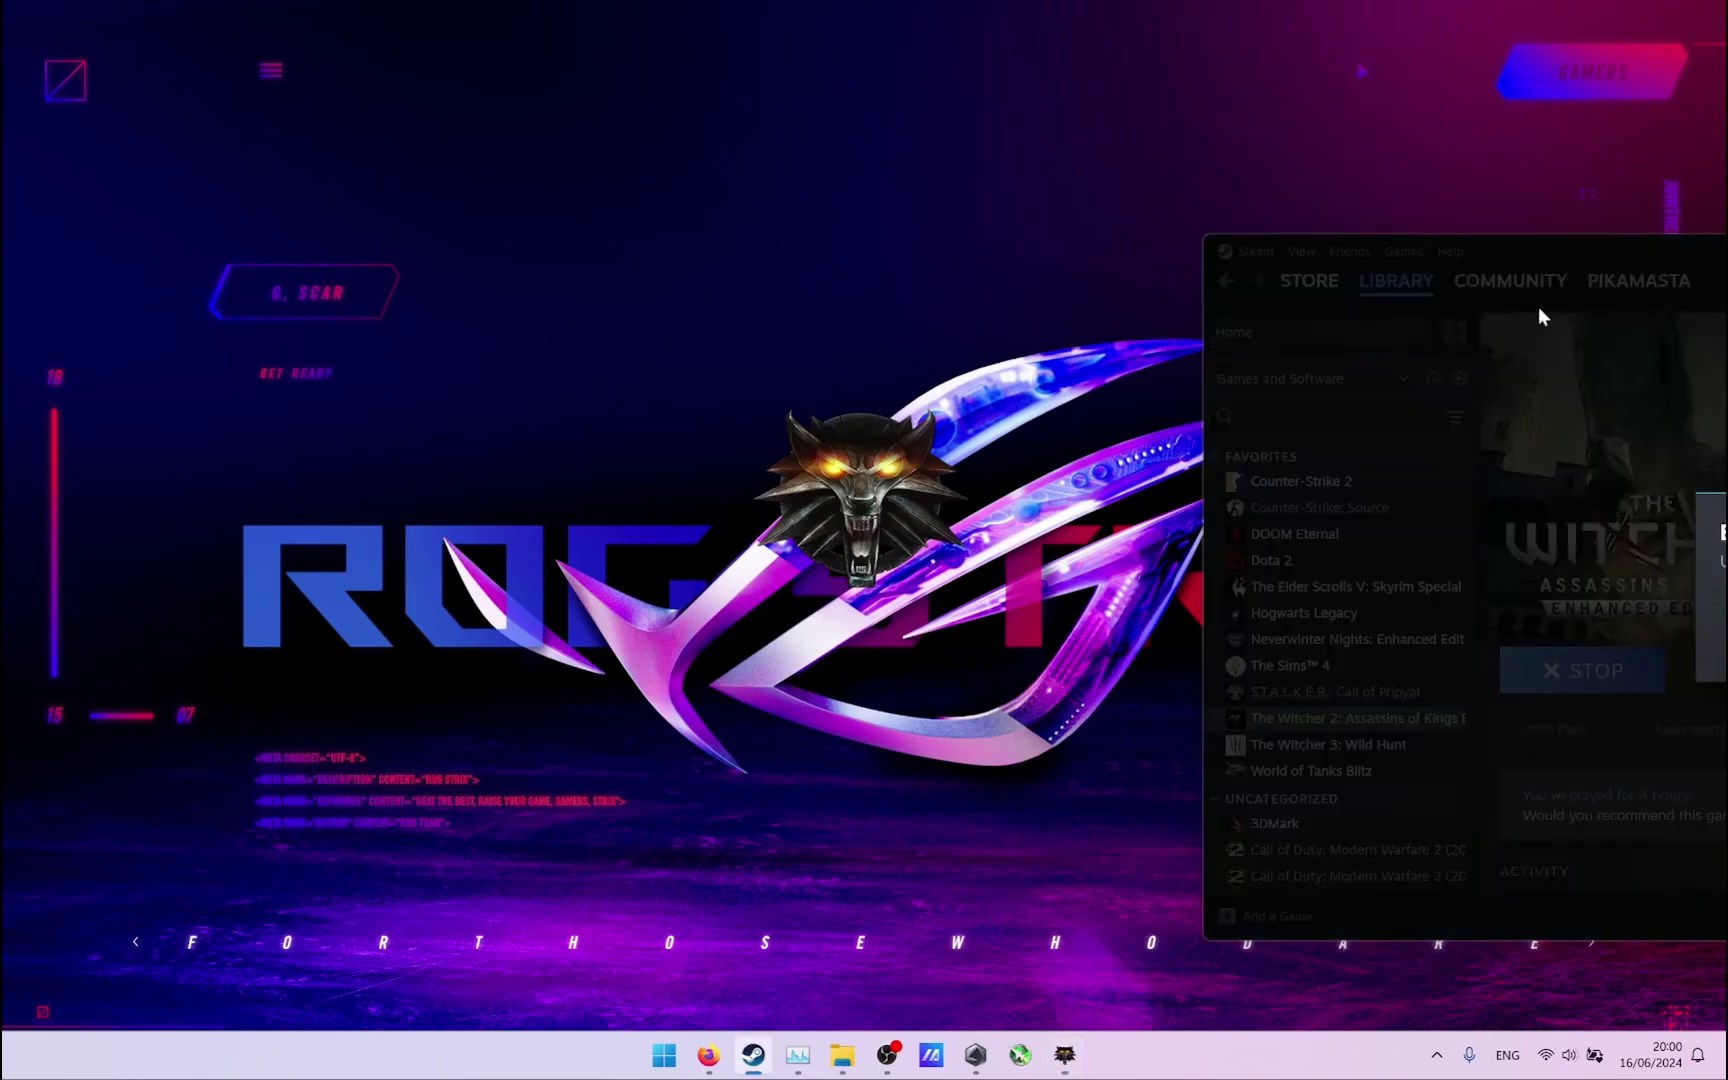
pyautogui.click(1685, 655)
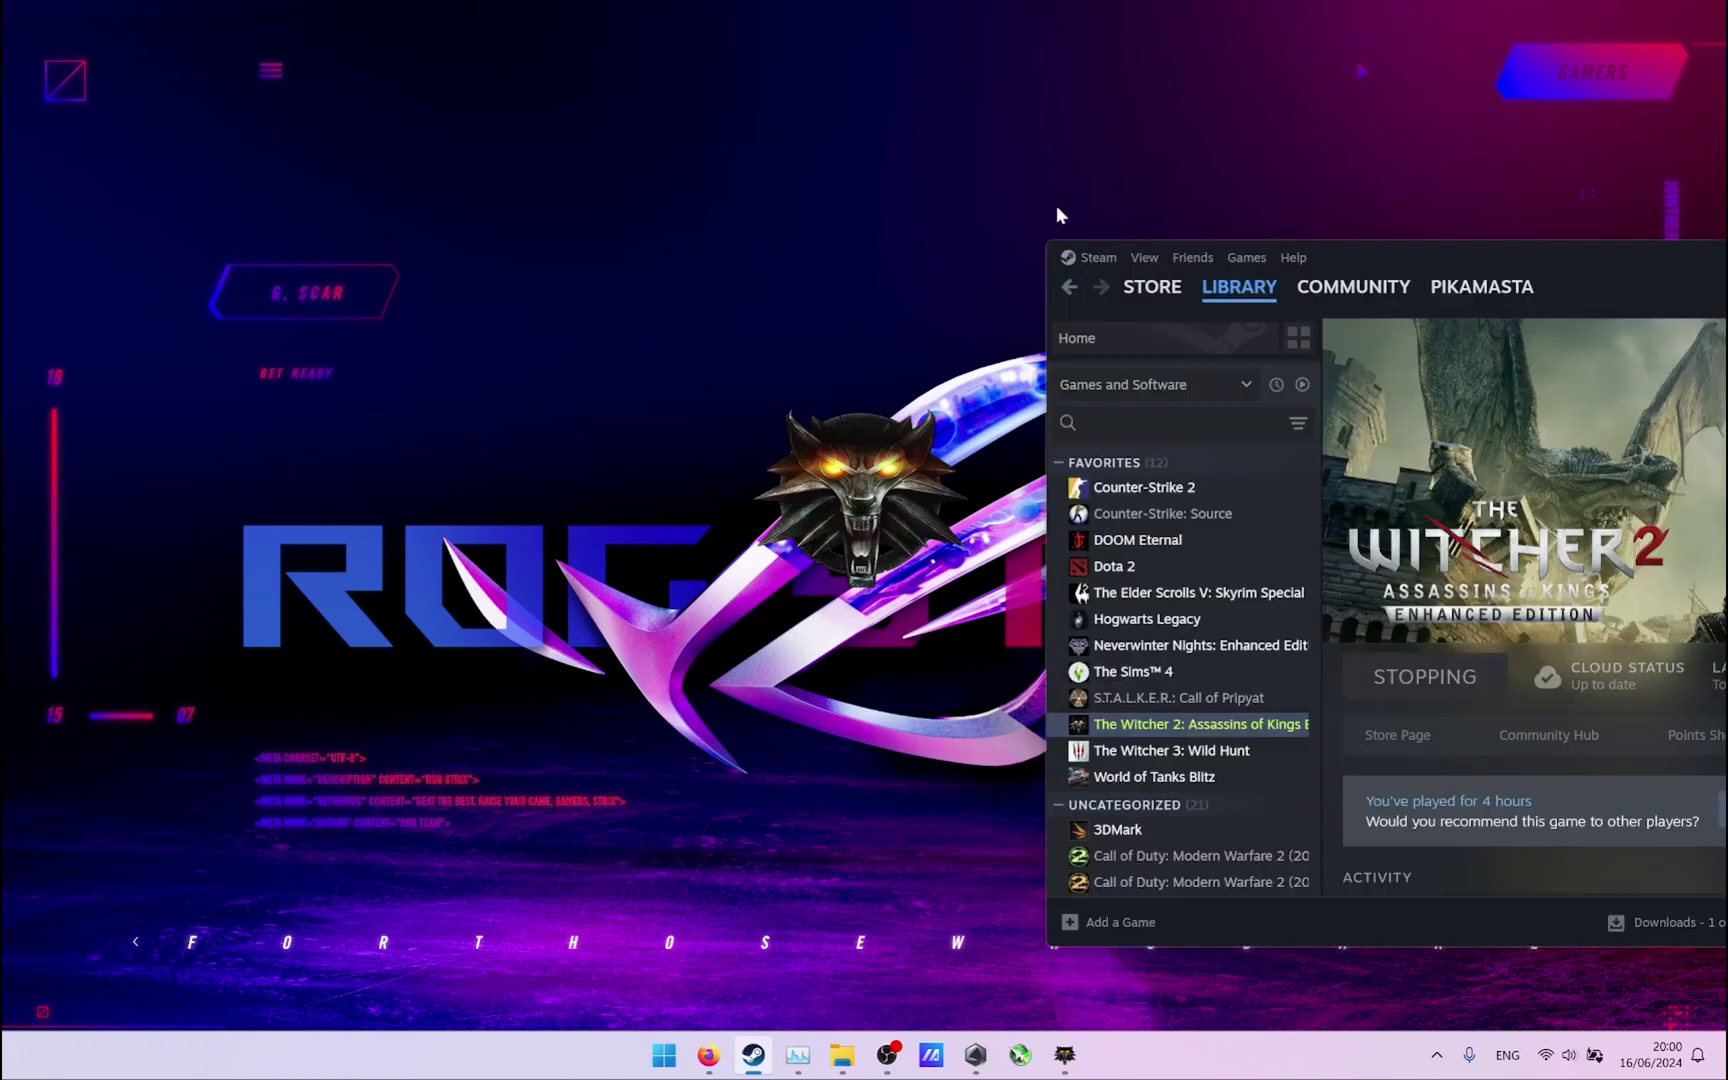
# Open Task Manager and jump from the Steam (32 bit) process to steam.exe in Details.
pyautogui.hotkey('ctrl', 'shift', 'Escape')
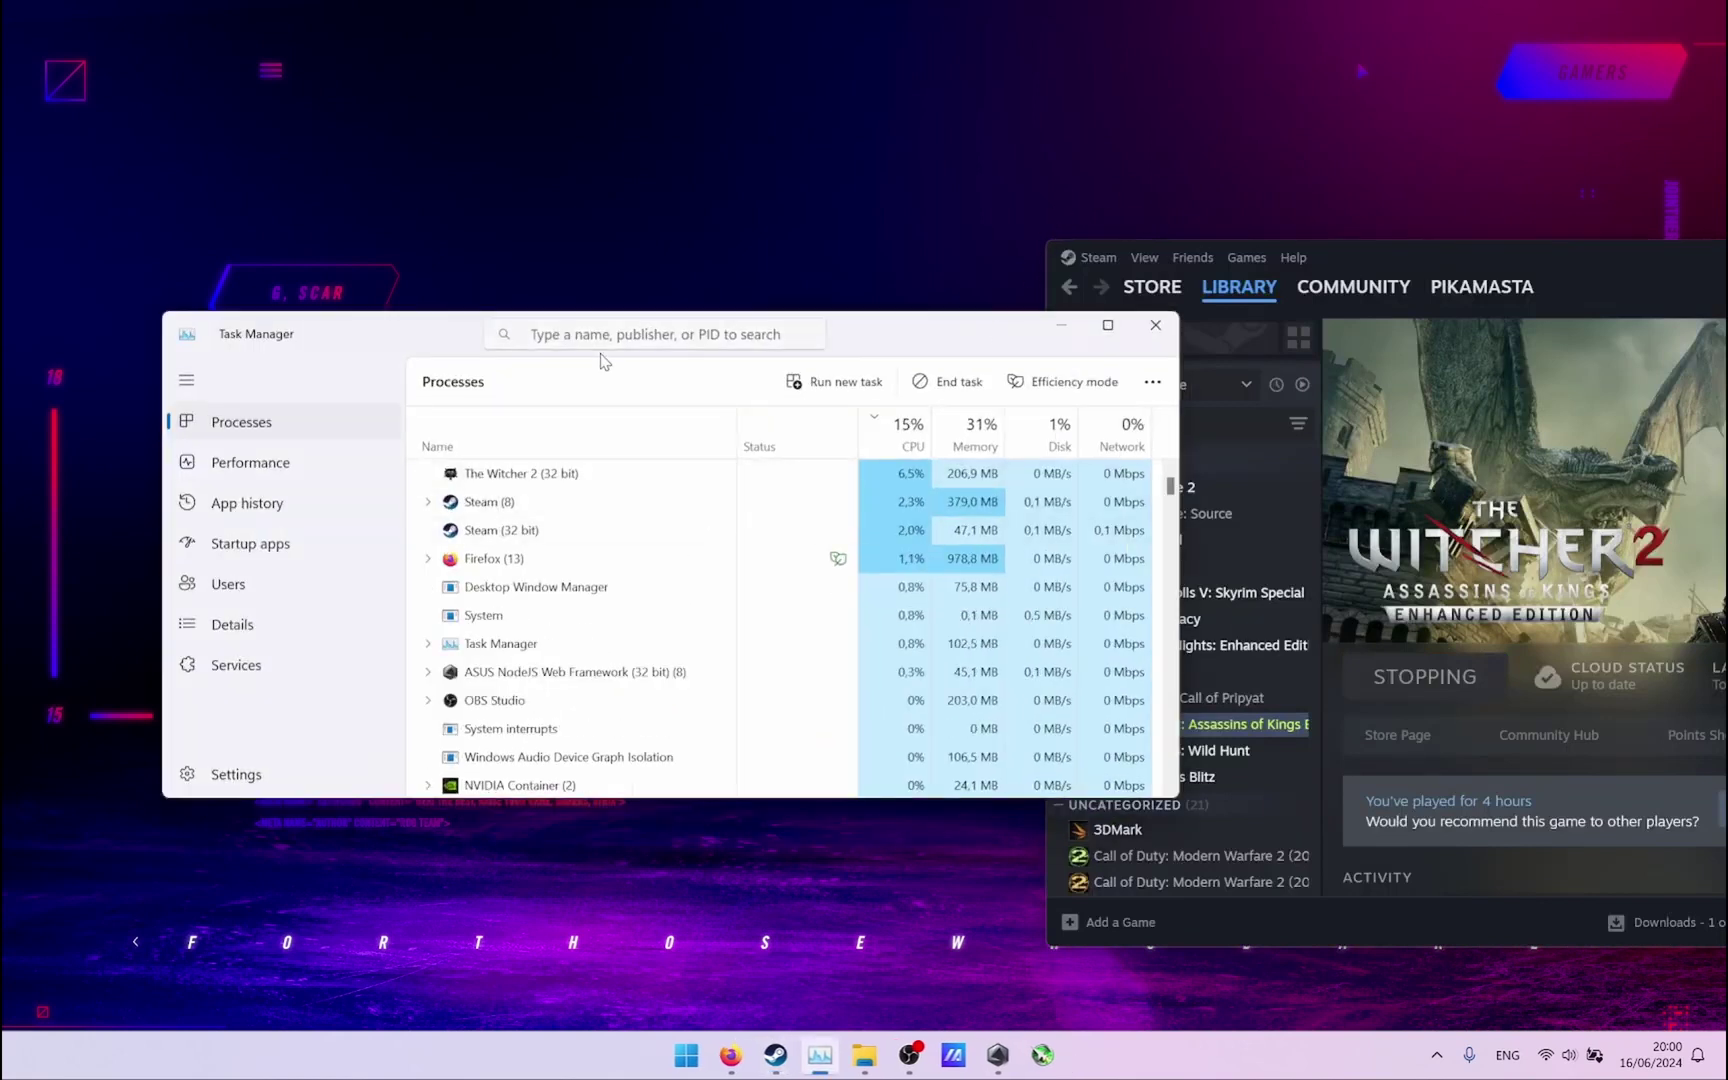
pyautogui.moveTo(891, 334); pyautogui.dragTo(874, 239)
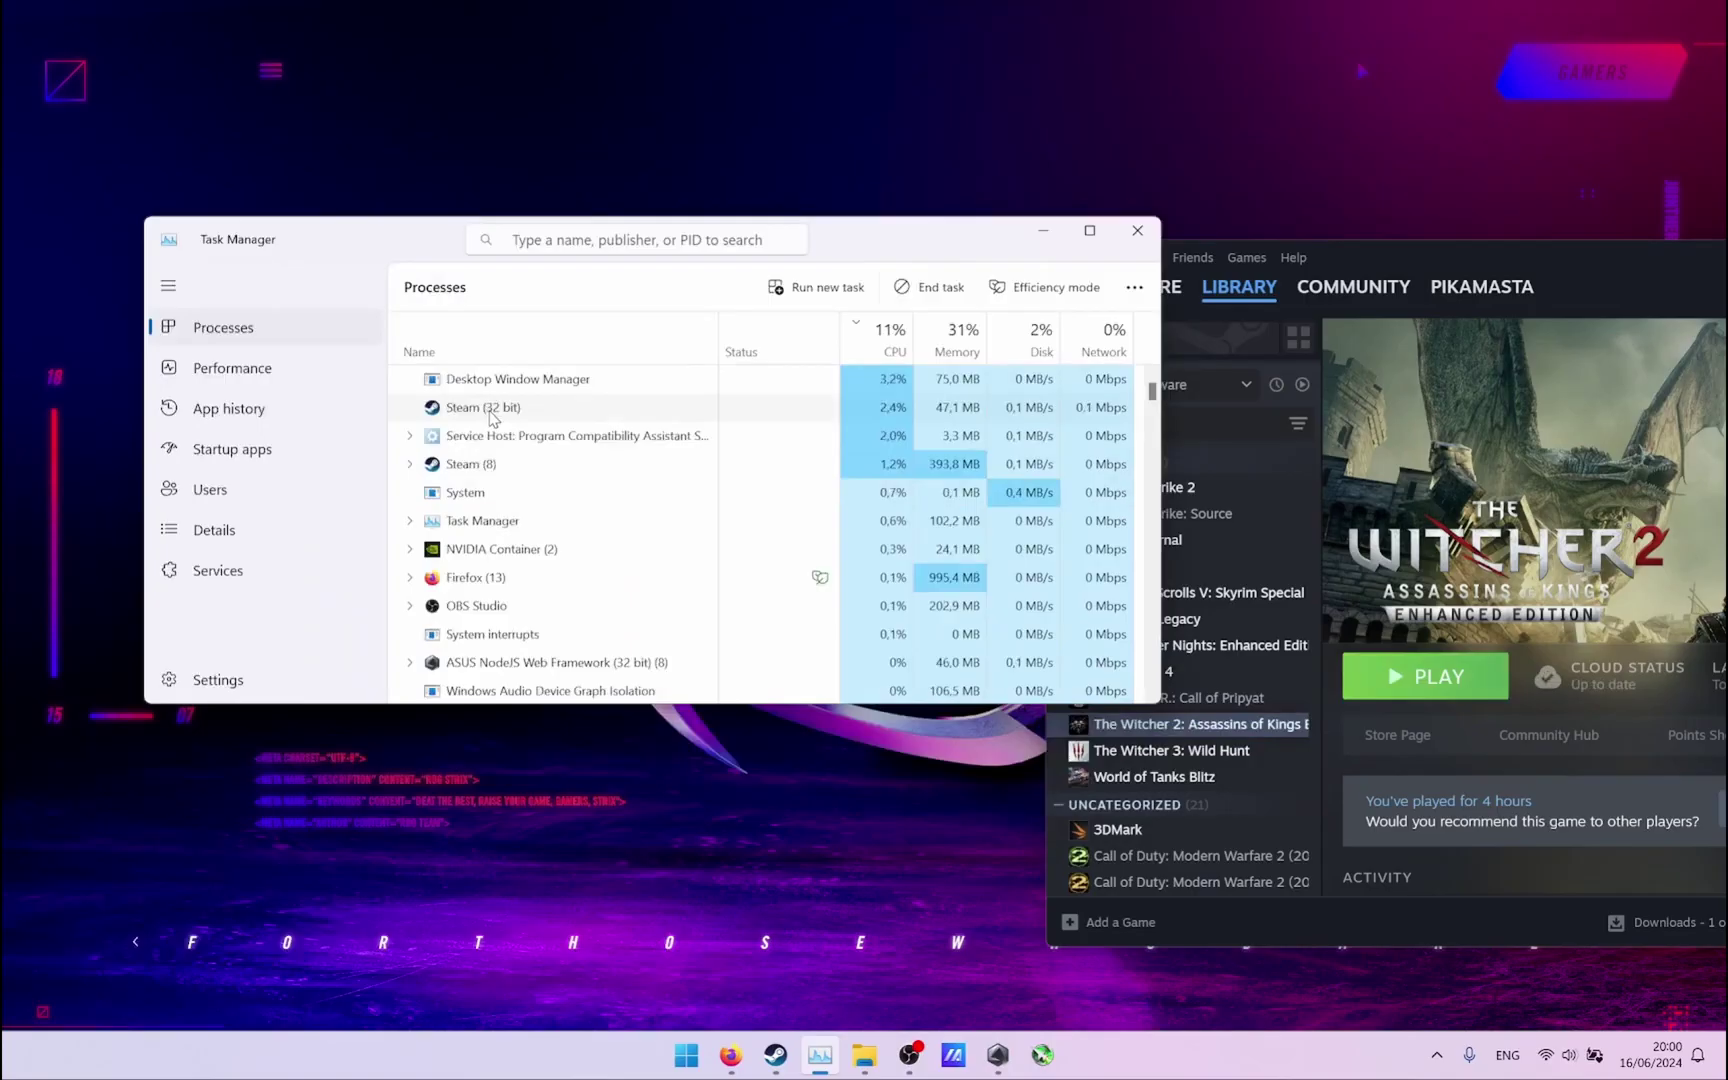
pyautogui.rightClick(489, 389)
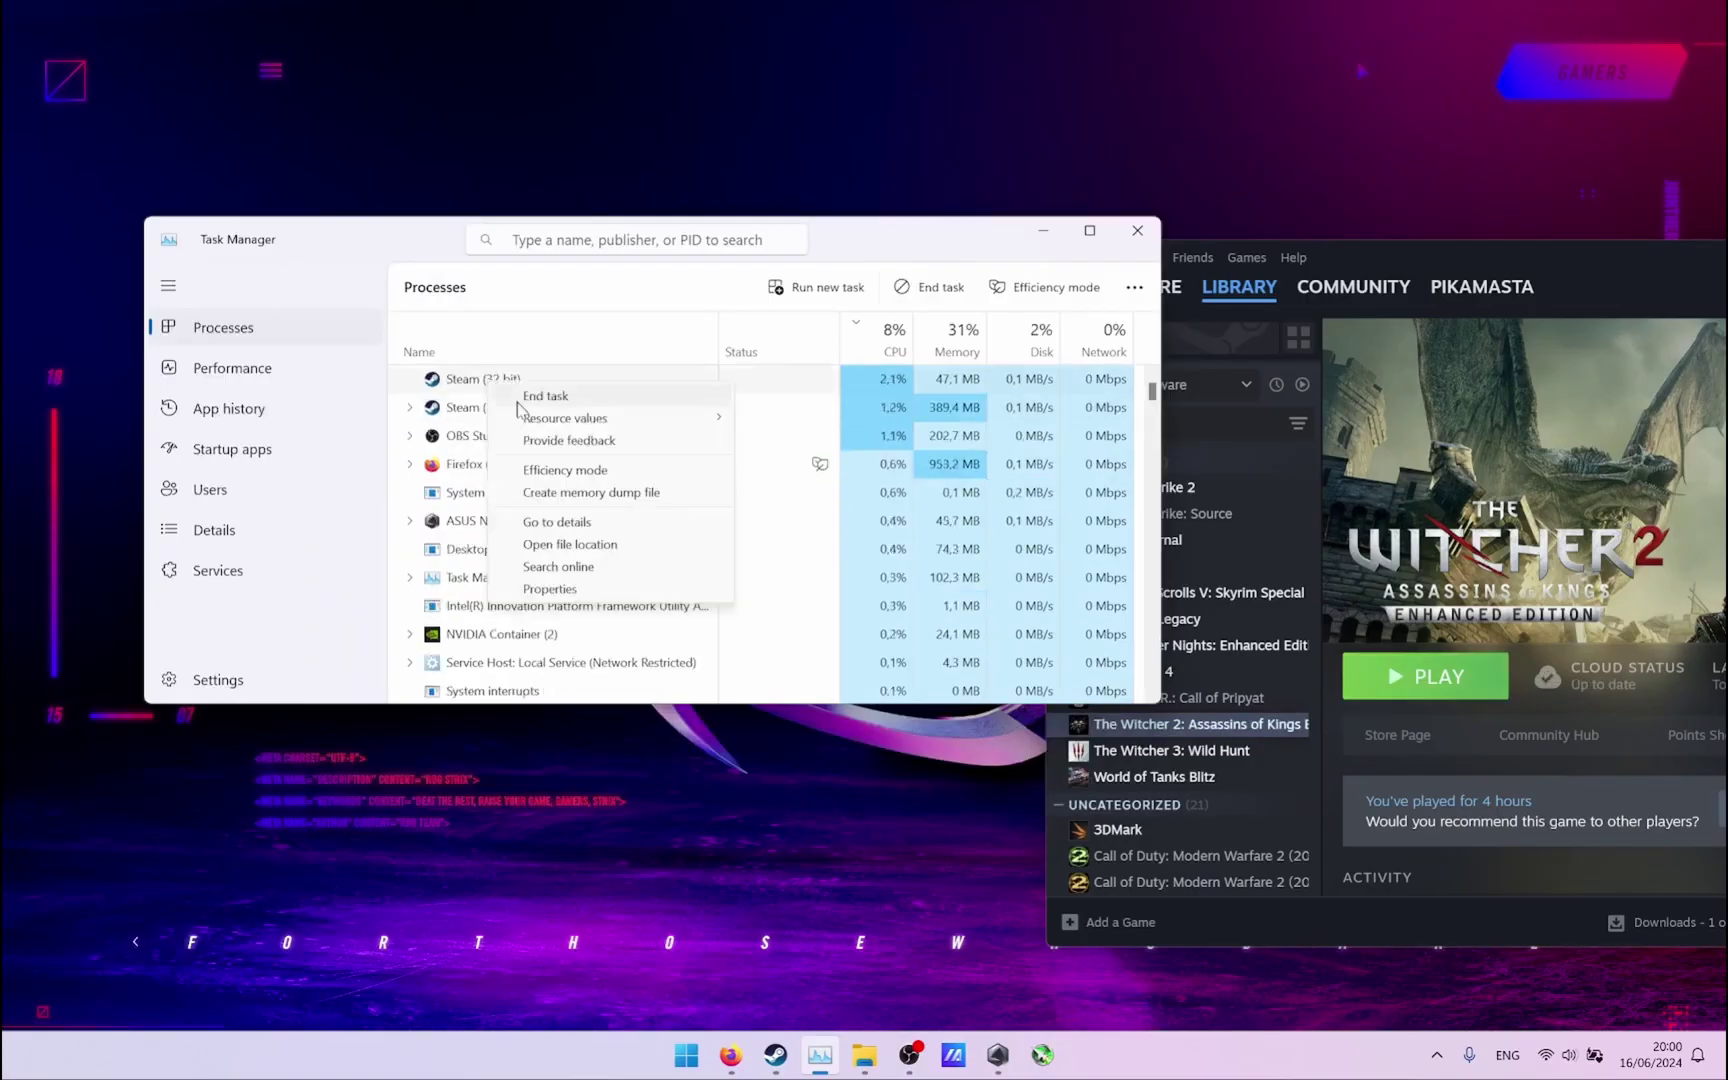
pyautogui.click(552, 527)
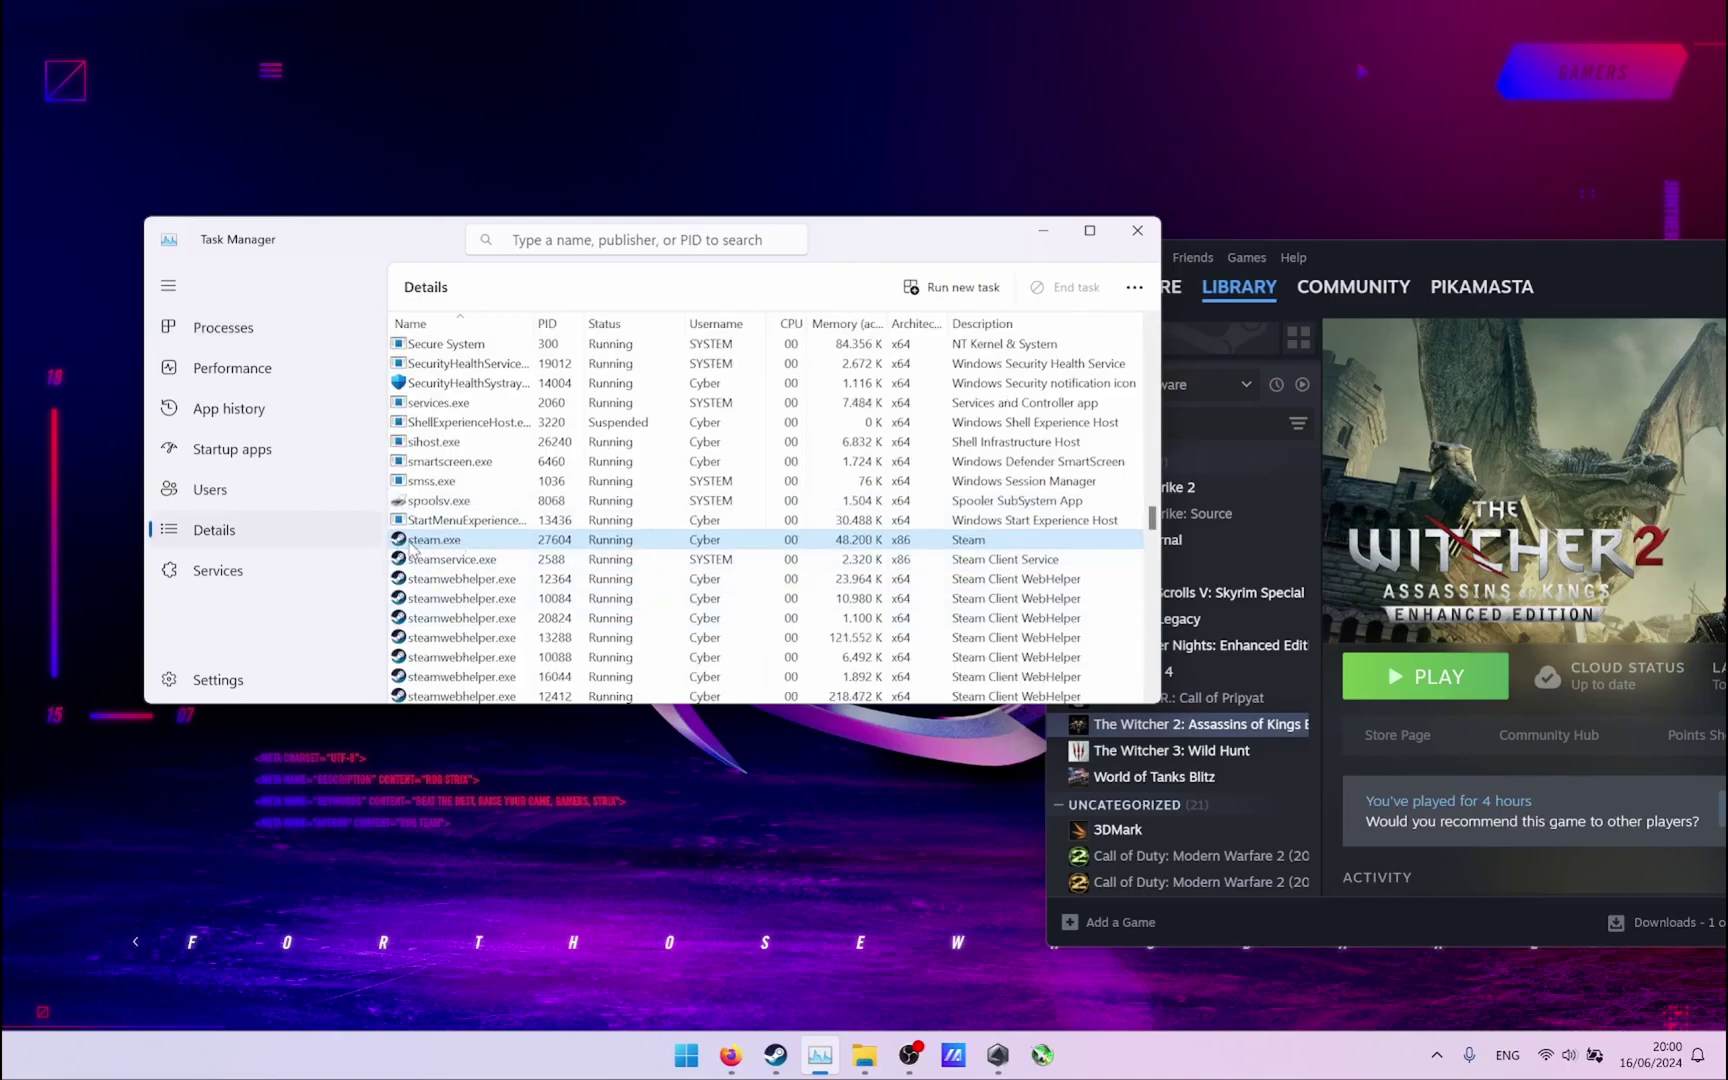
# Uncheck CPU 31 in steam.exe's processor affinity and confirm.
pyautogui.rightClick(412, 540)
pyautogui.press('Escape')
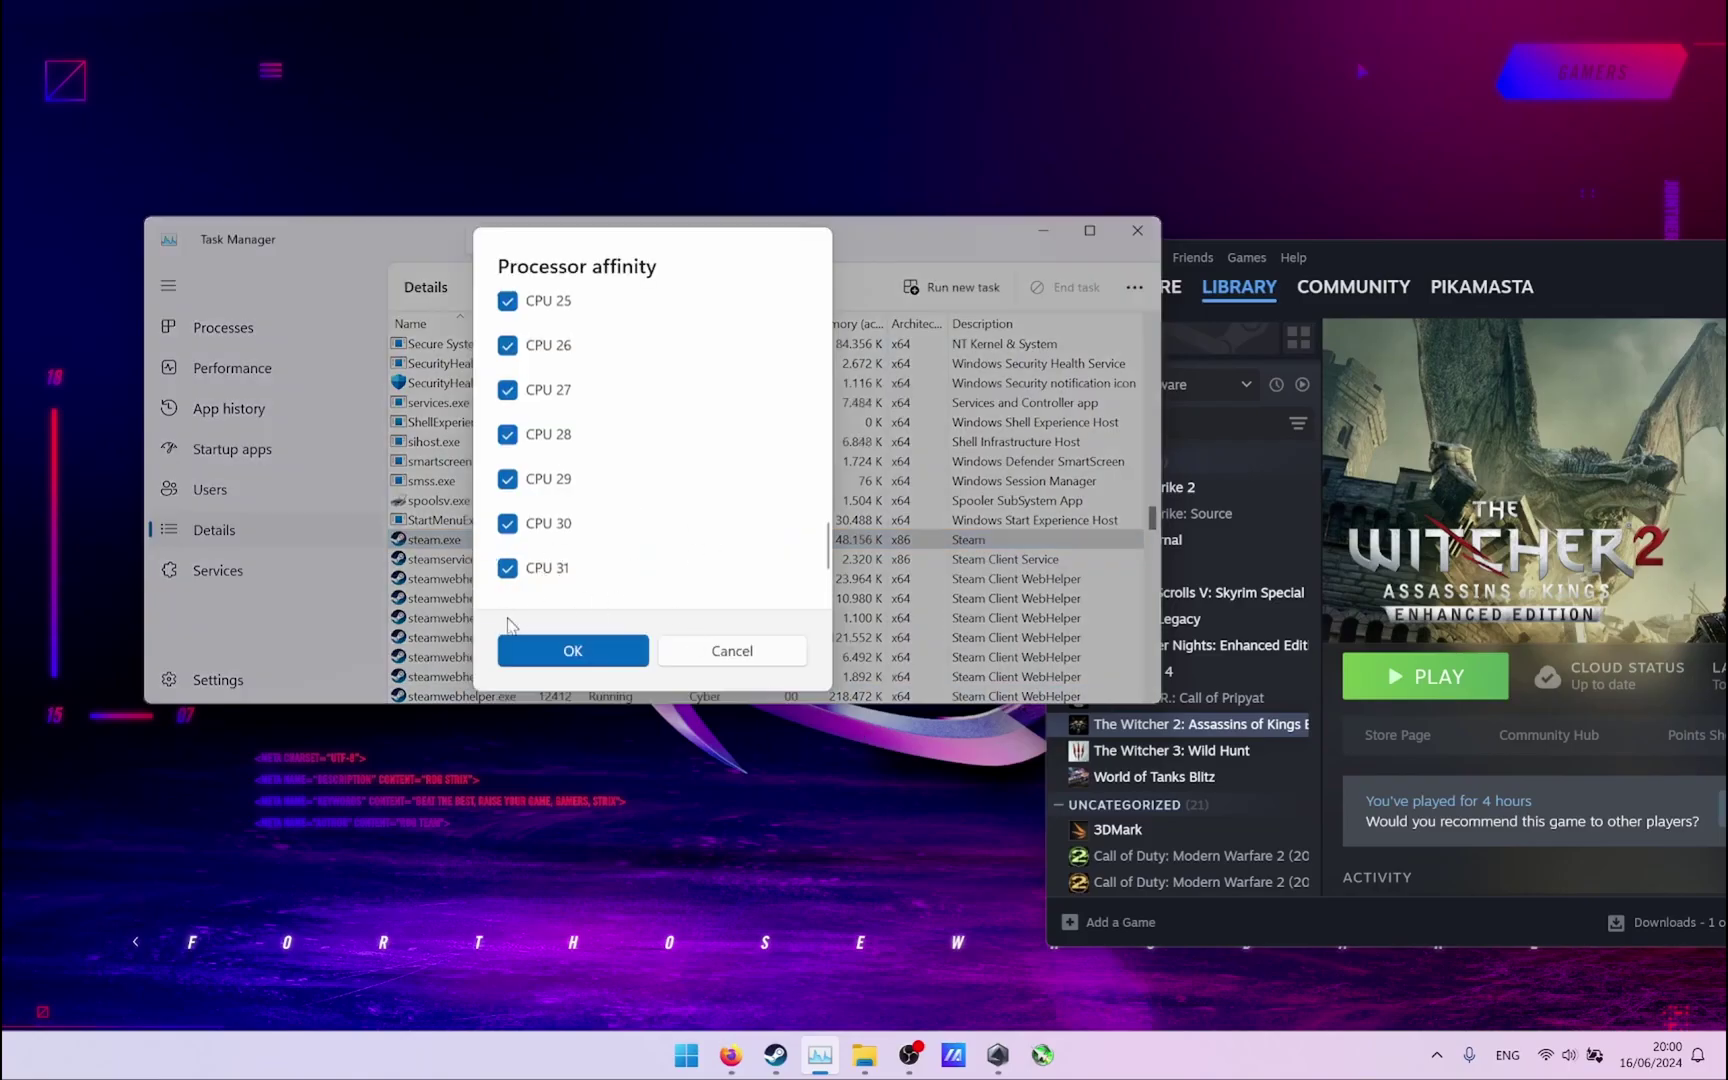
pyautogui.click(507, 567)
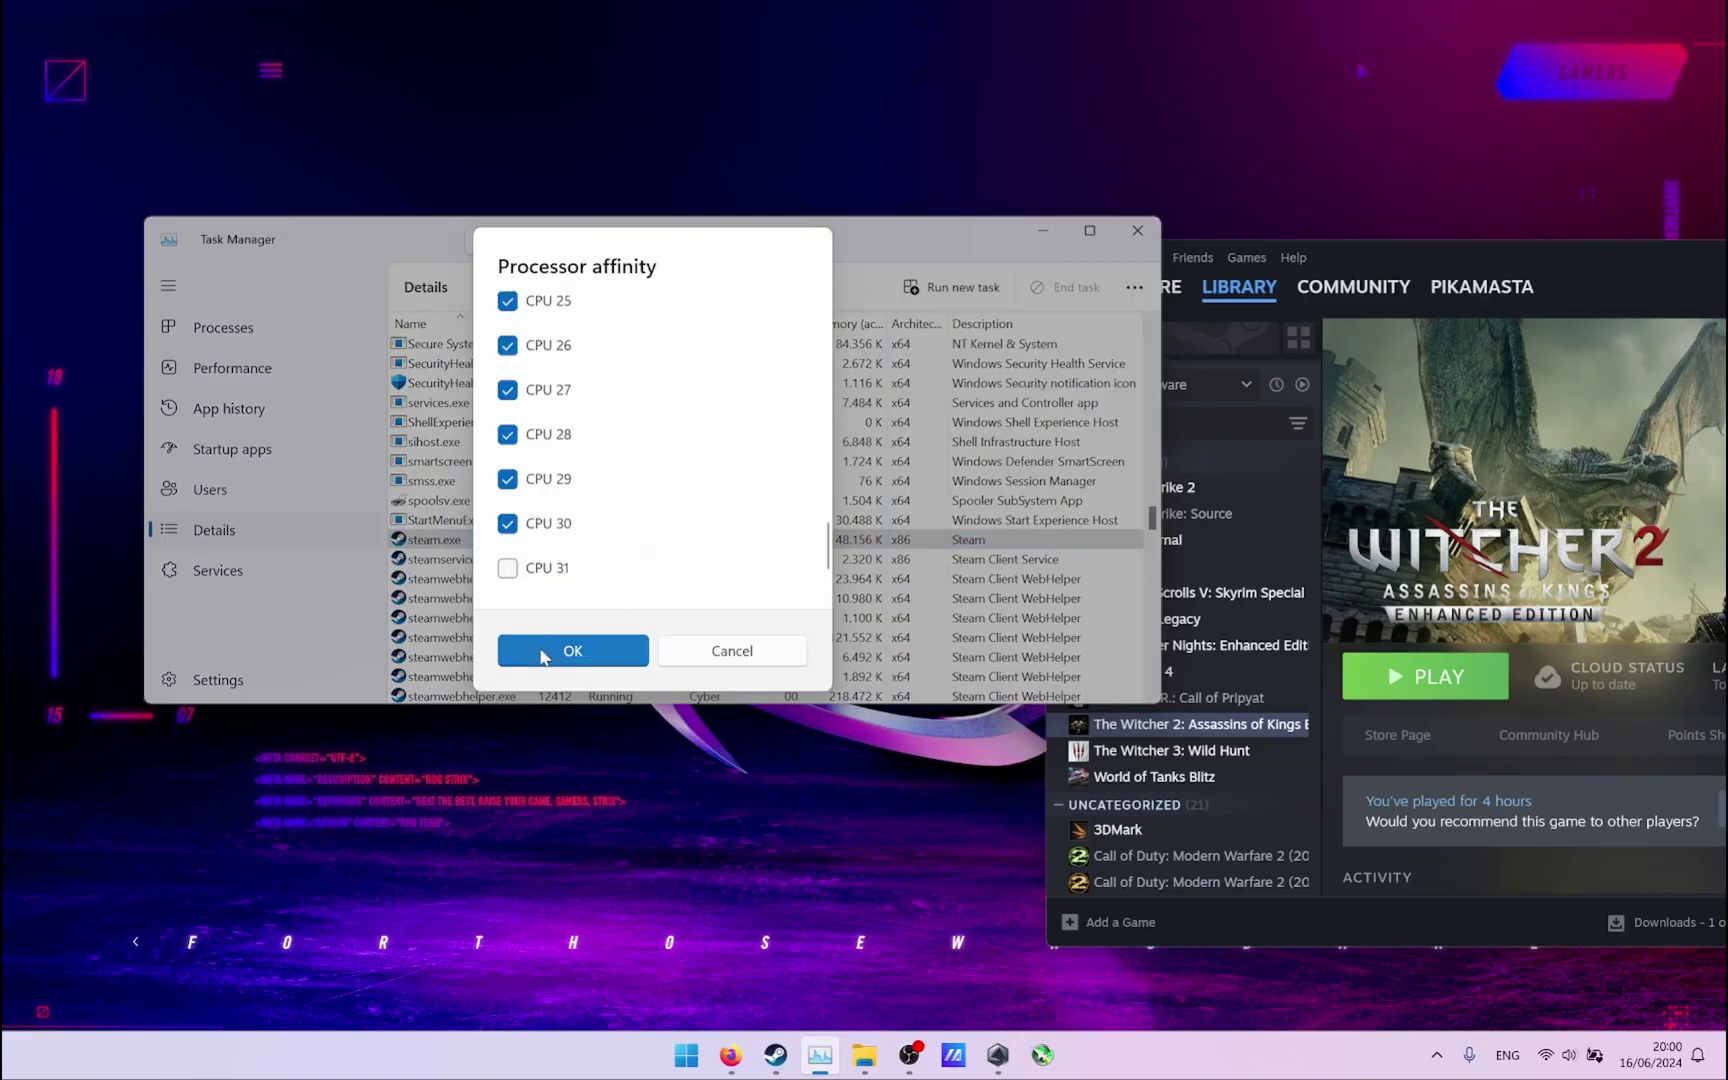
pyautogui.click(545, 655)
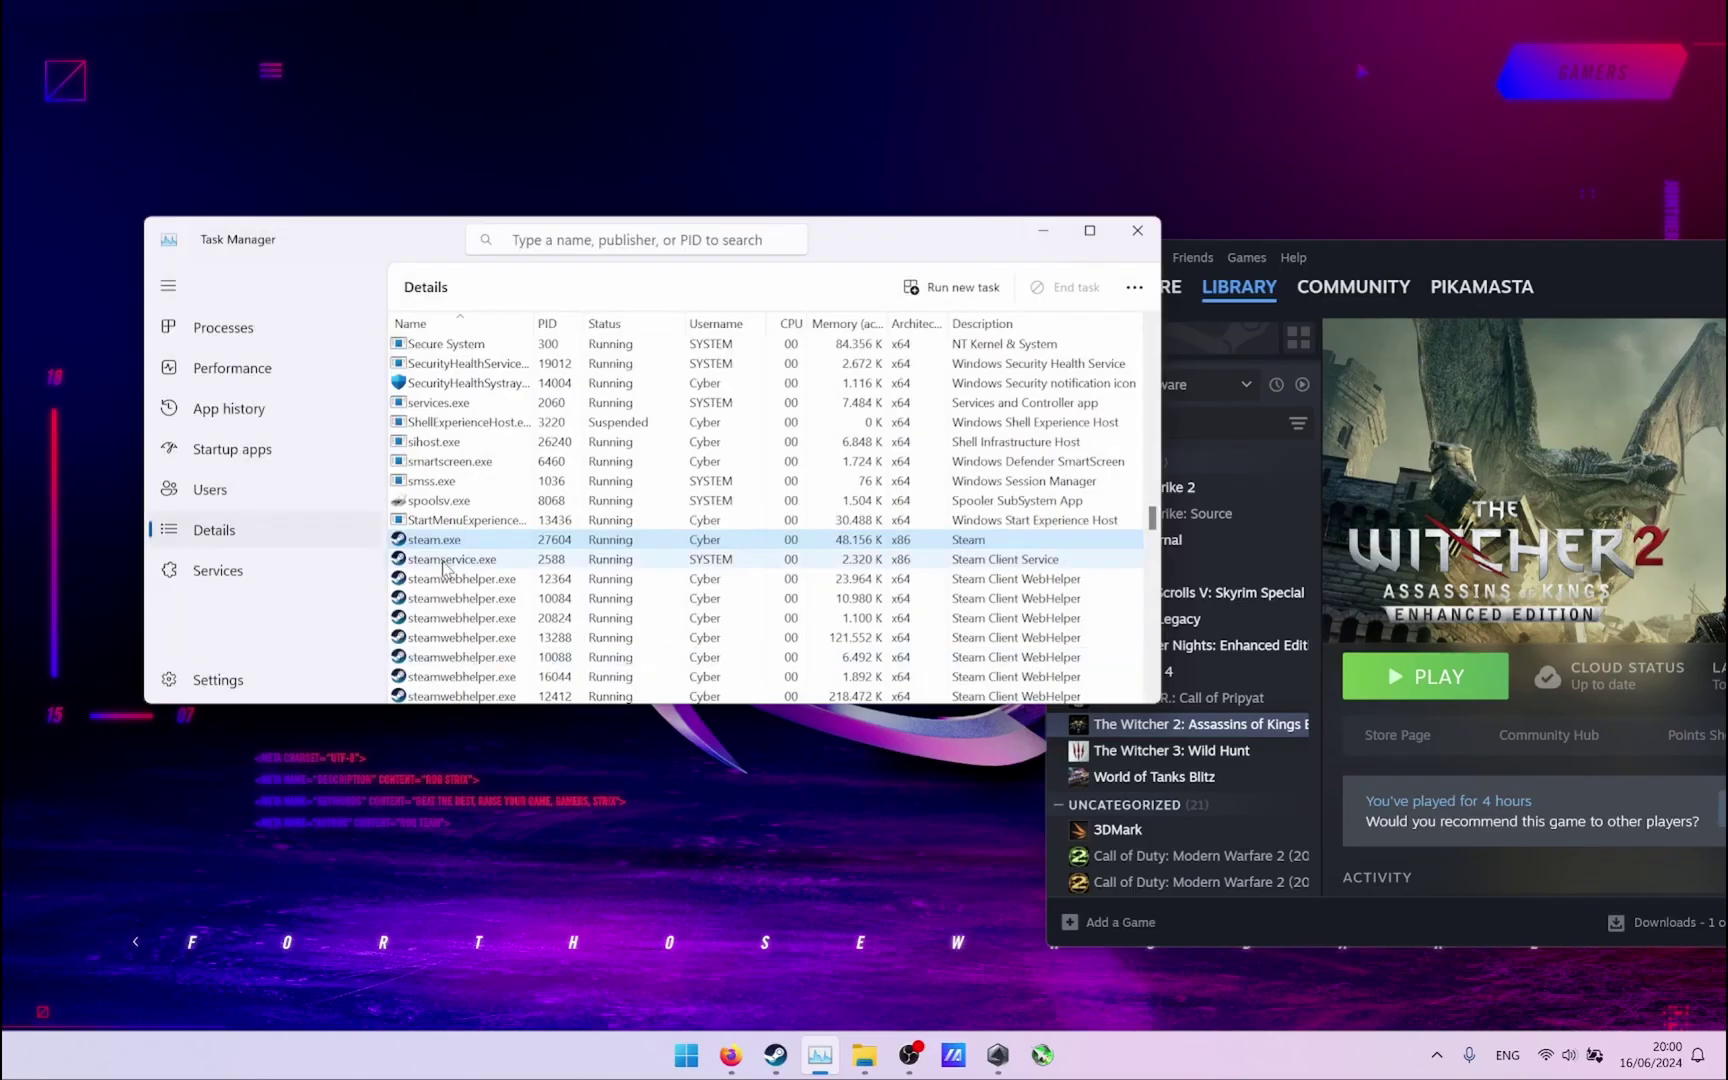
# Minimize Task Manager, relaunch The Witcher 2 via its launcher, and dismiss the notification.
pyautogui.click(1041, 231)
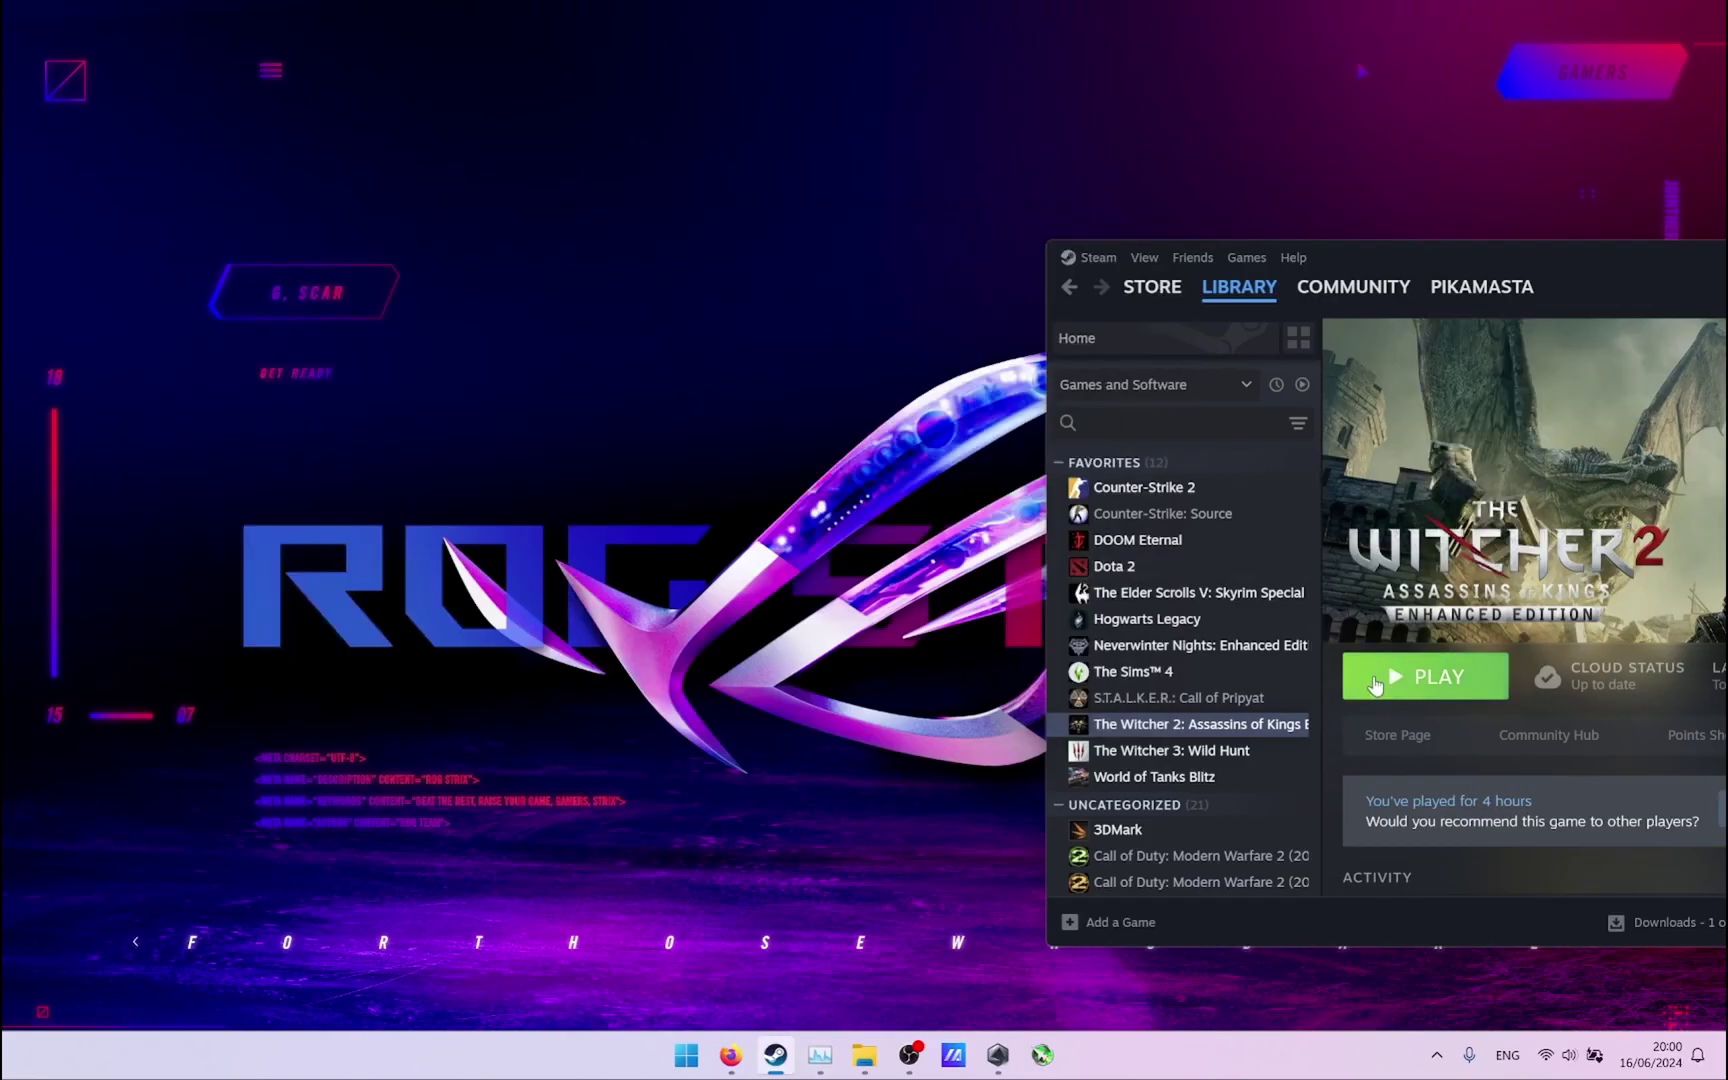
pyautogui.click(1379, 690)
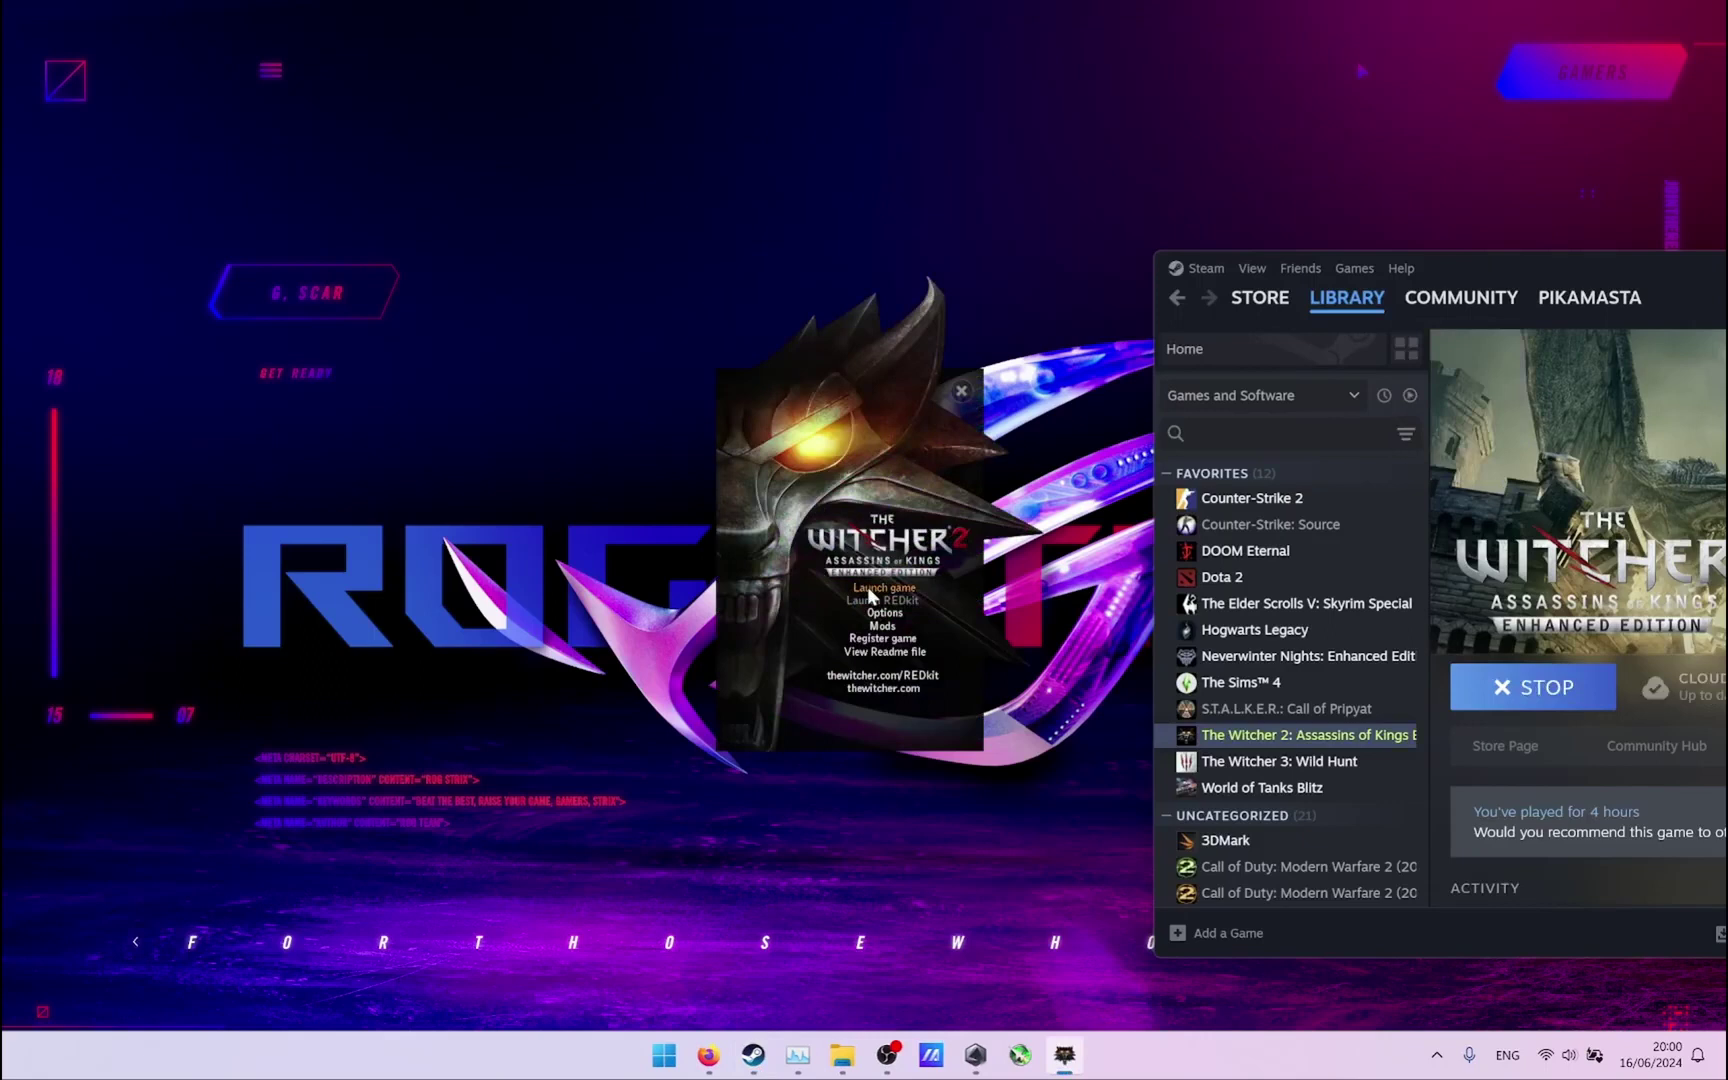
pyautogui.click(871, 592)
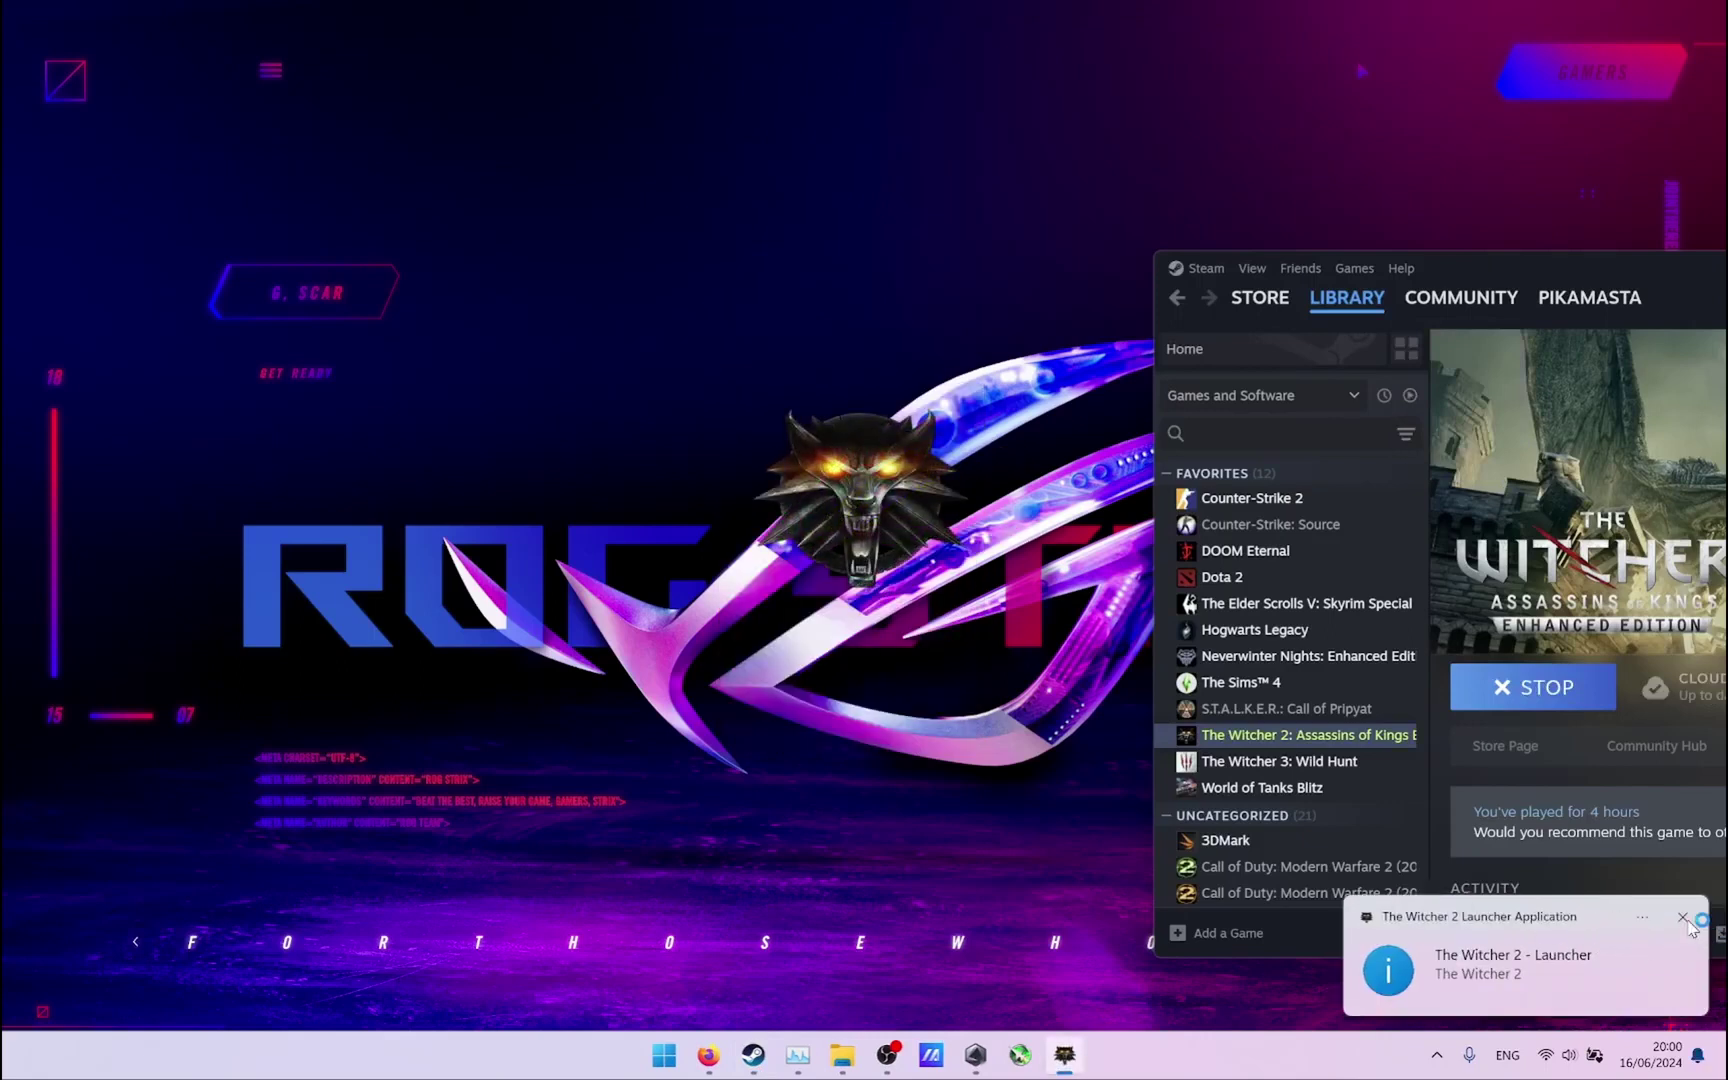
pyautogui.click(1684, 918)
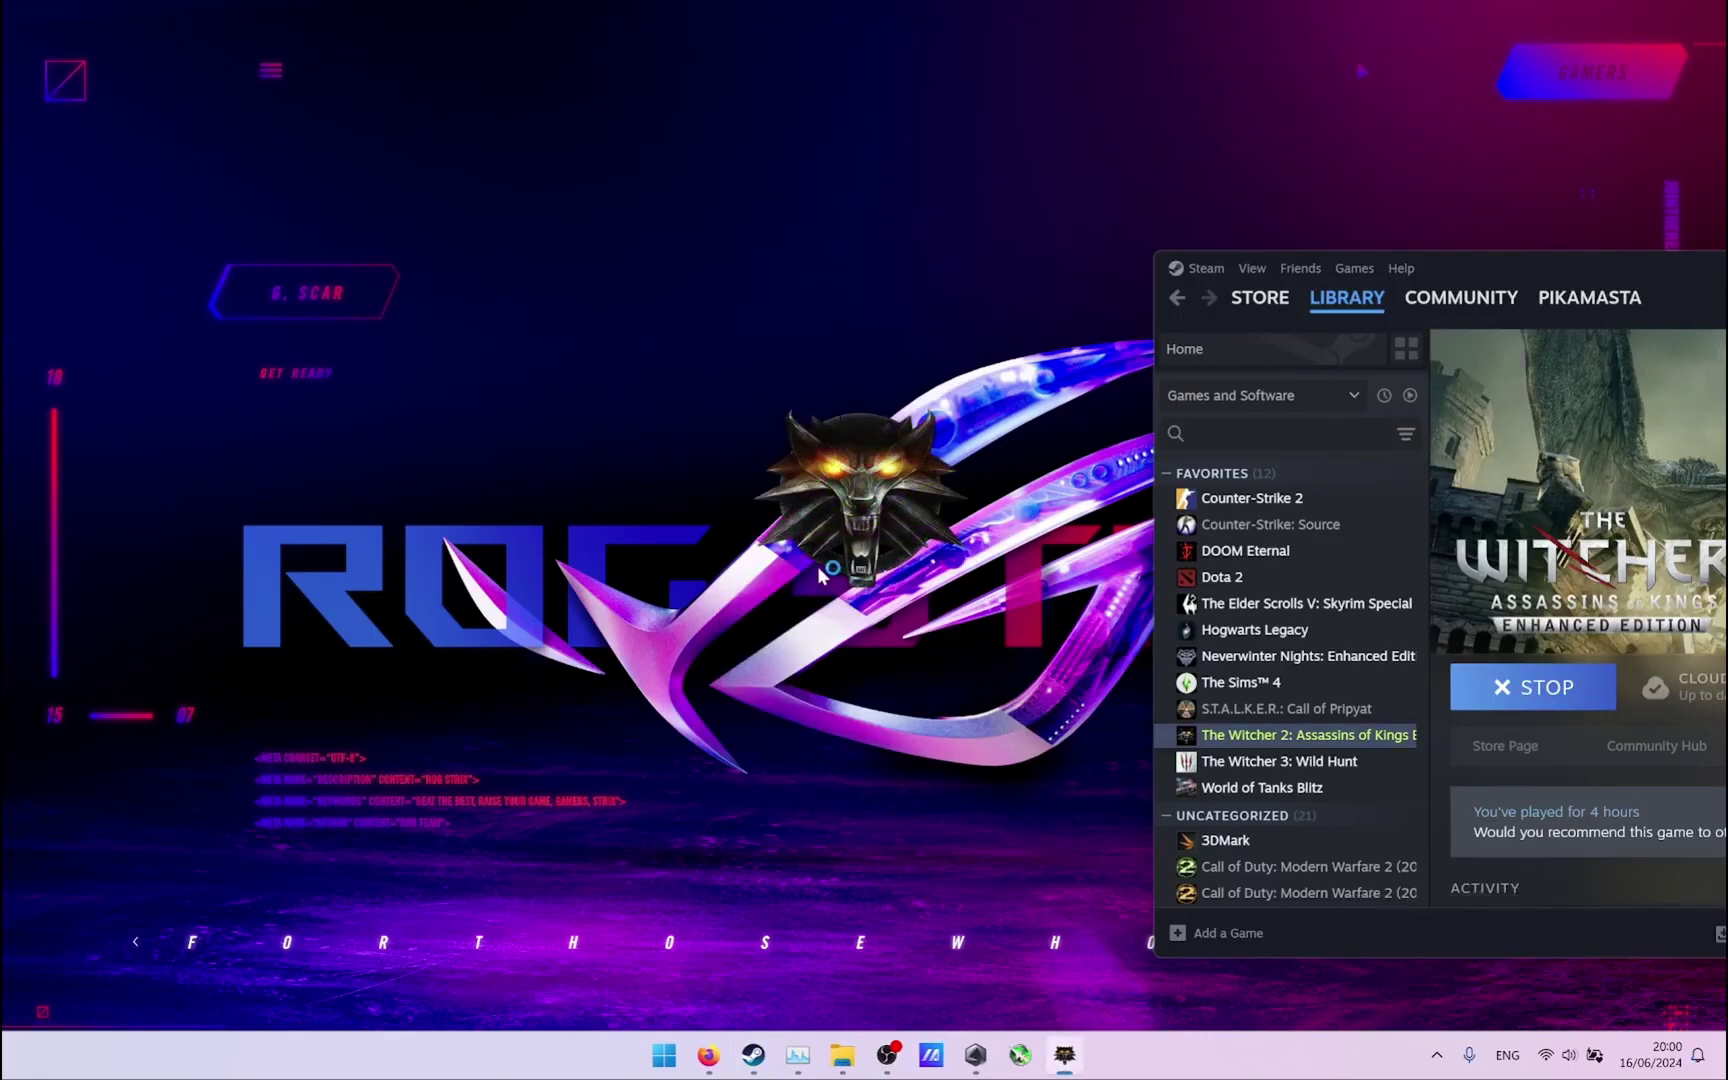